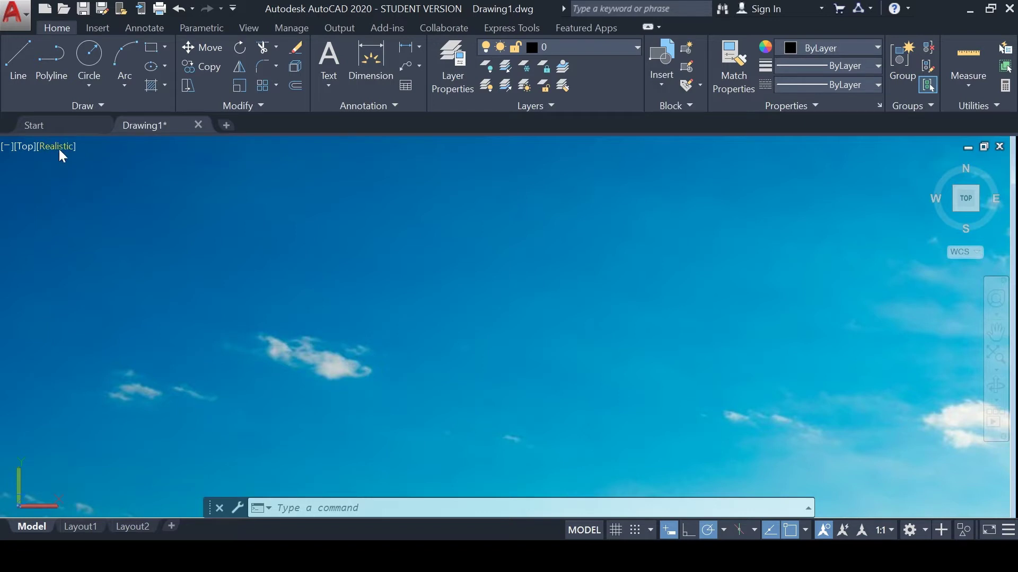
- Switch the viewport's visual style from Realistic to 2D Wireframe
click(59, 148)
click(91, 182)
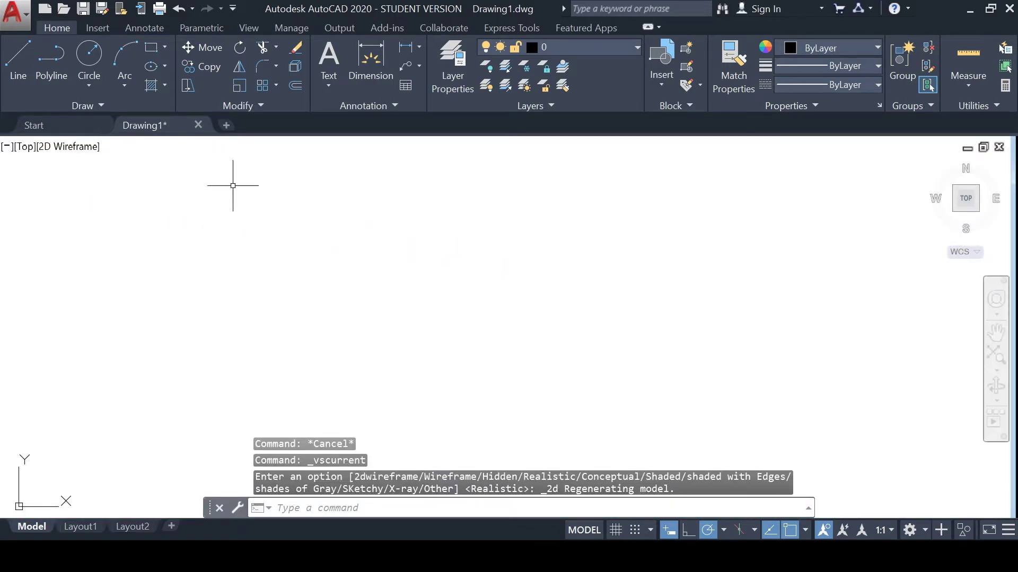
- Open Options, glance at User Preferences, and return to the Display settings
click(19, 17)
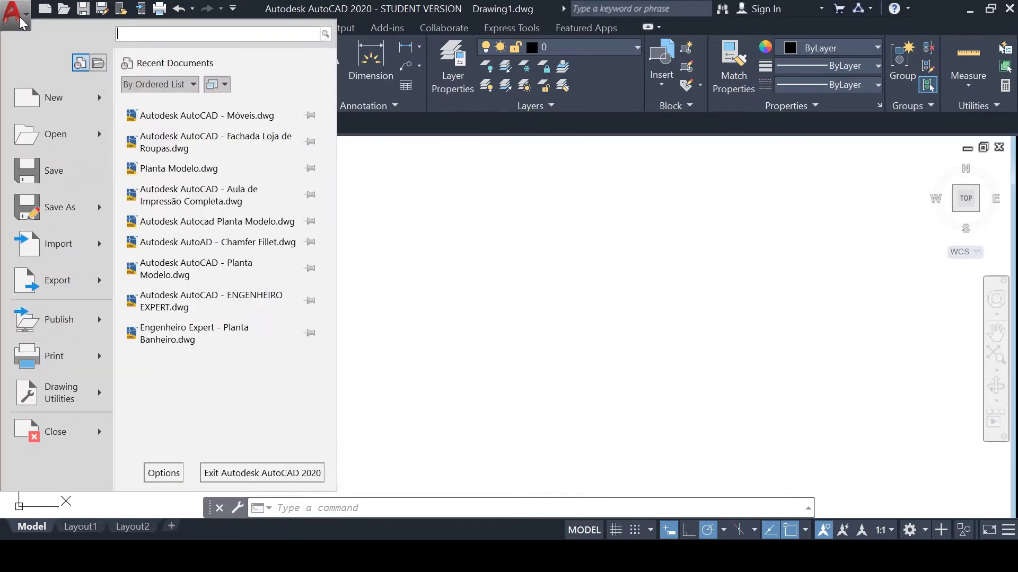
click(164, 472)
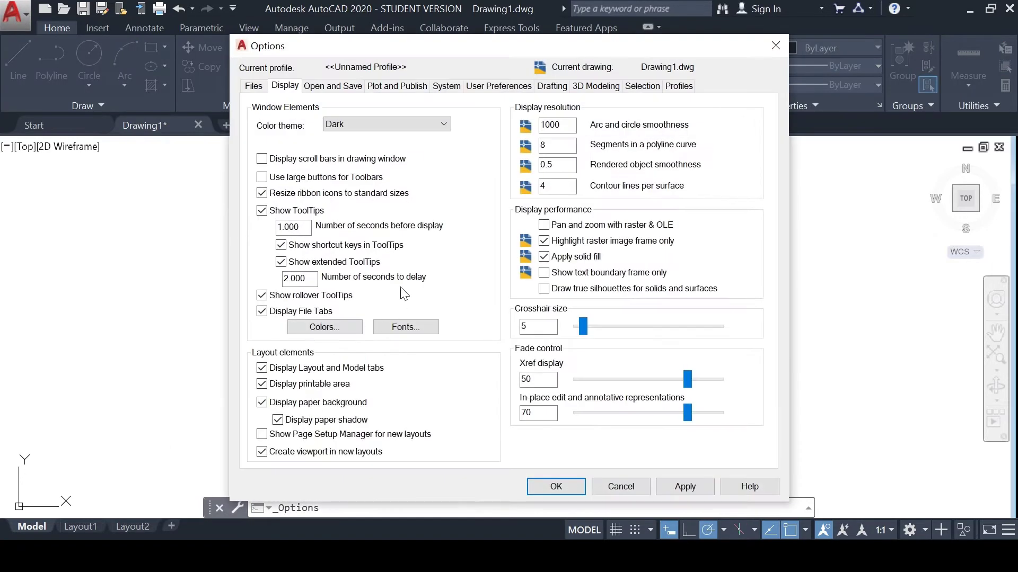
click(488, 89)
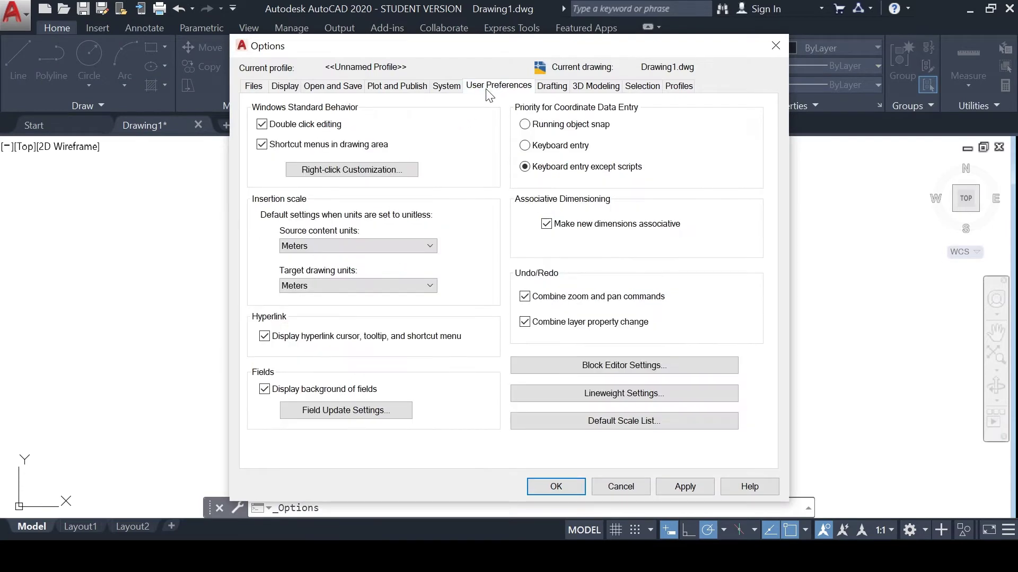
click(286, 86)
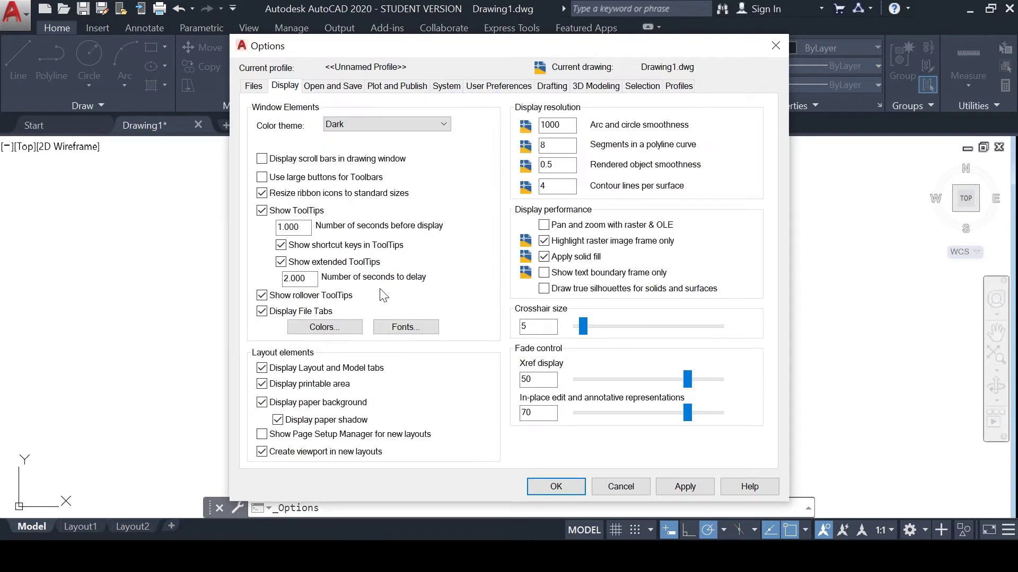
- Apply the Light interface colour theme, then set the theme back to Dark
click(379, 123)
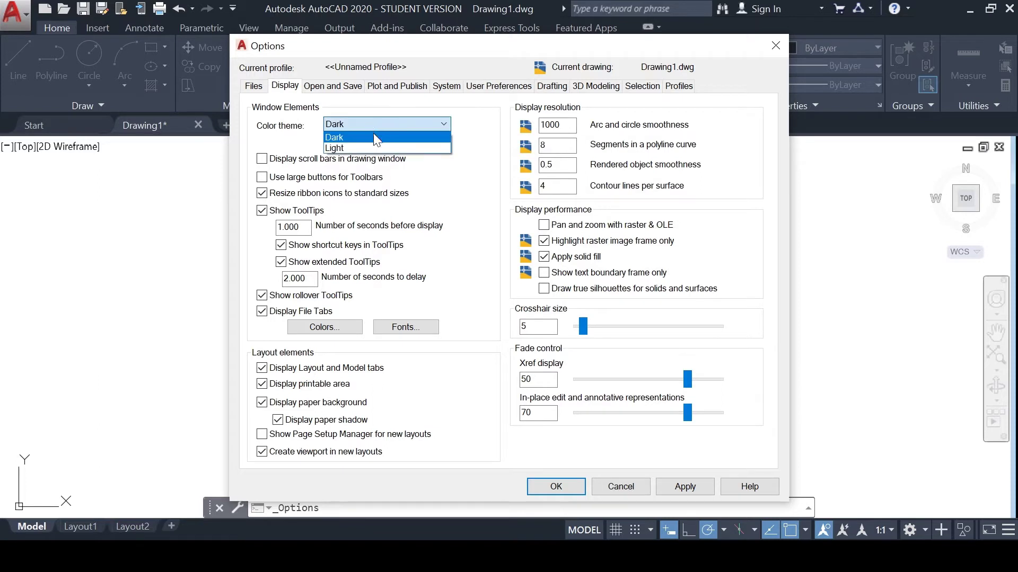
click(341, 149)
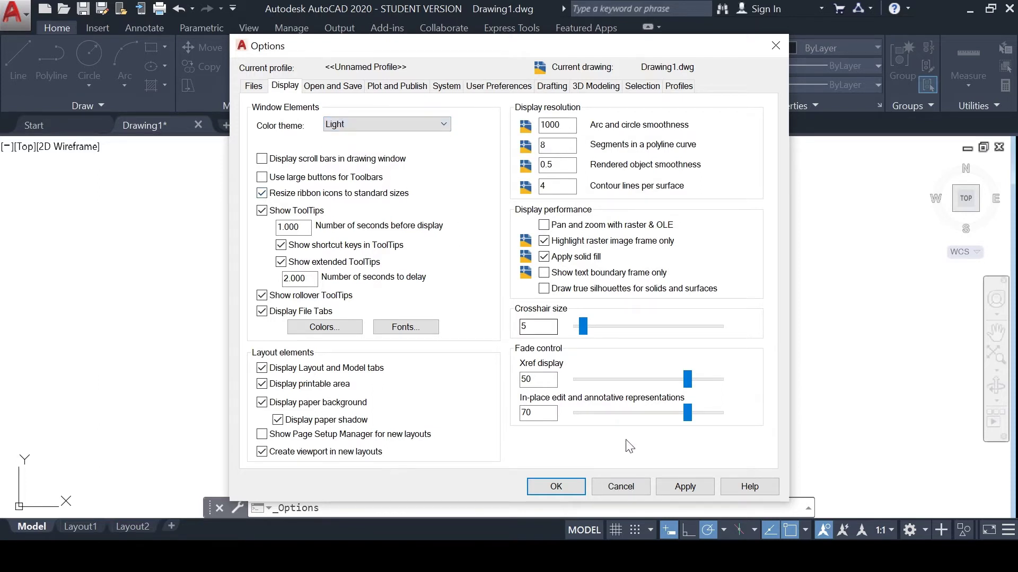
click(692, 486)
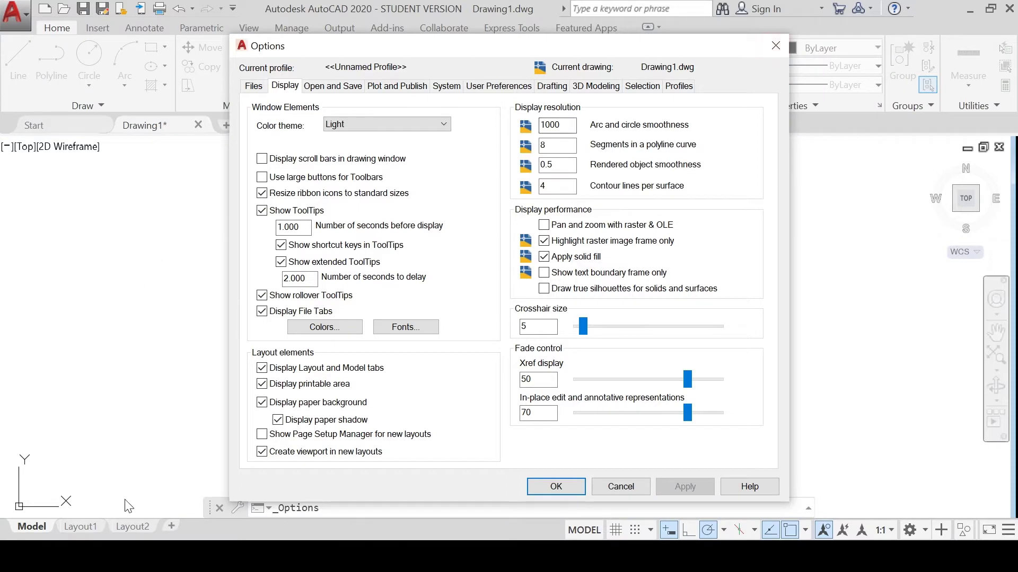
click(387, 127)
click(354, 139)
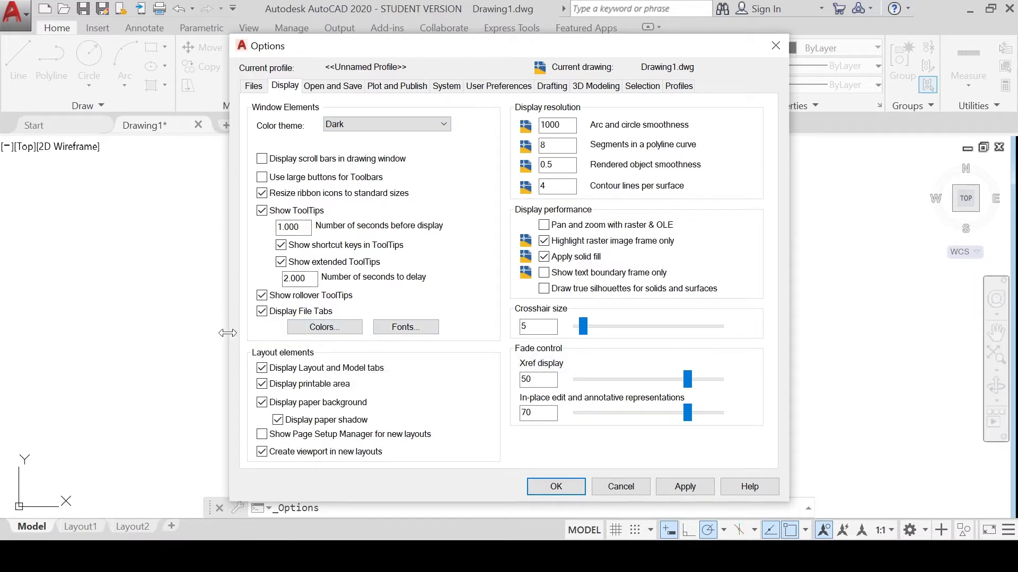
- Set the 2D model space uniform background to Black and apply it
click(324, 328)
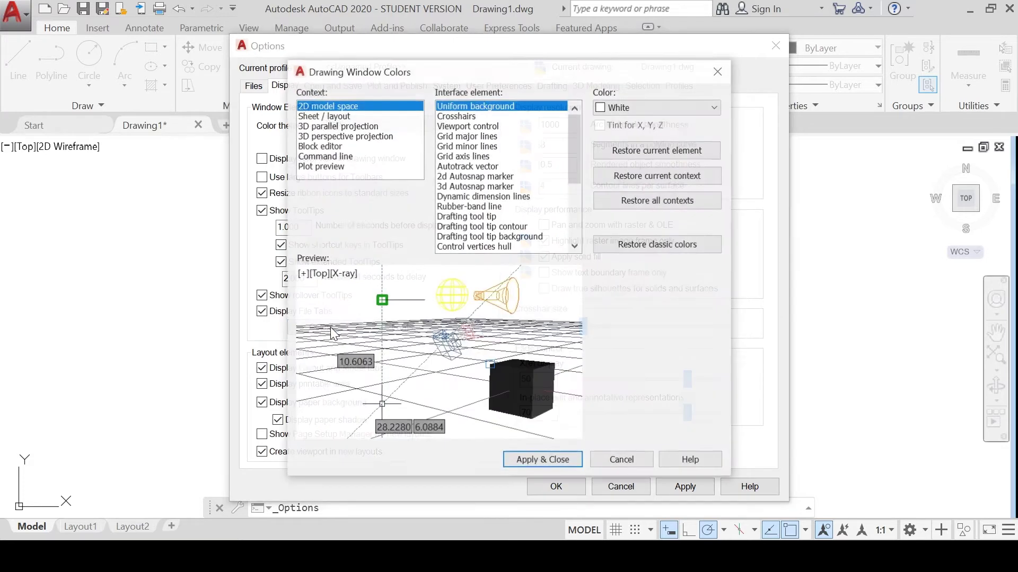
click(643, 103)
click(627, 212)
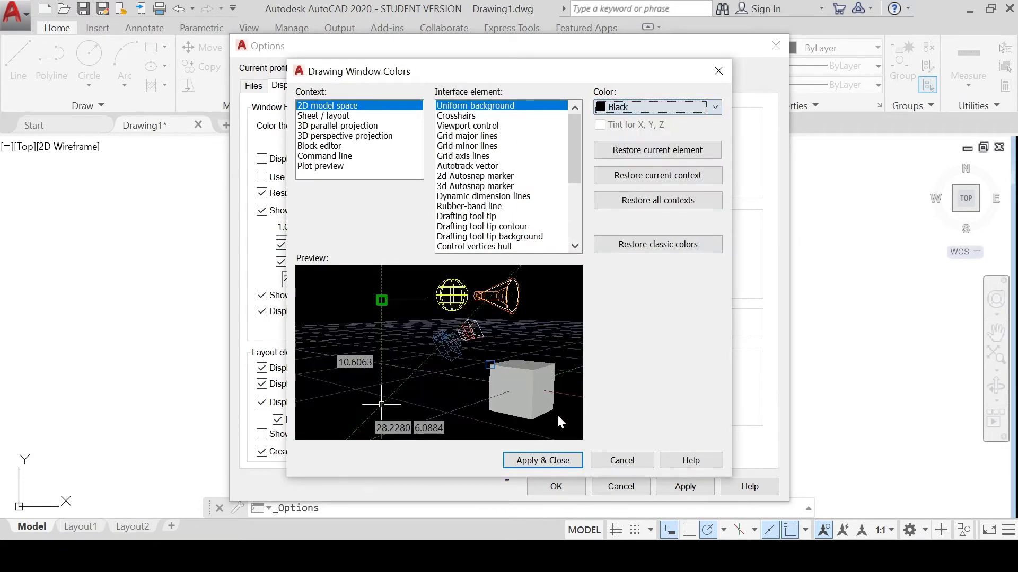
click(536, 459)
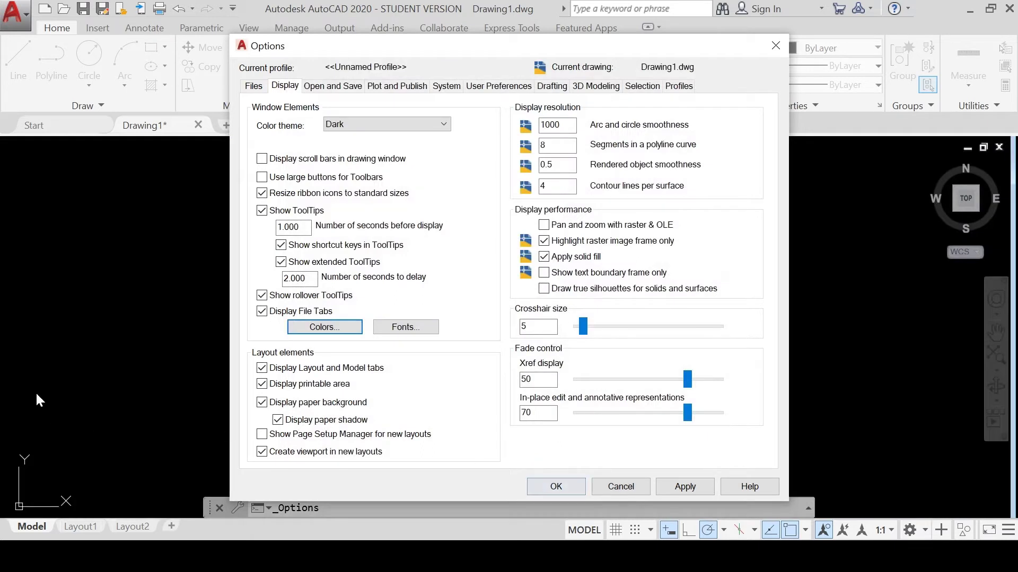
click(673, 487)
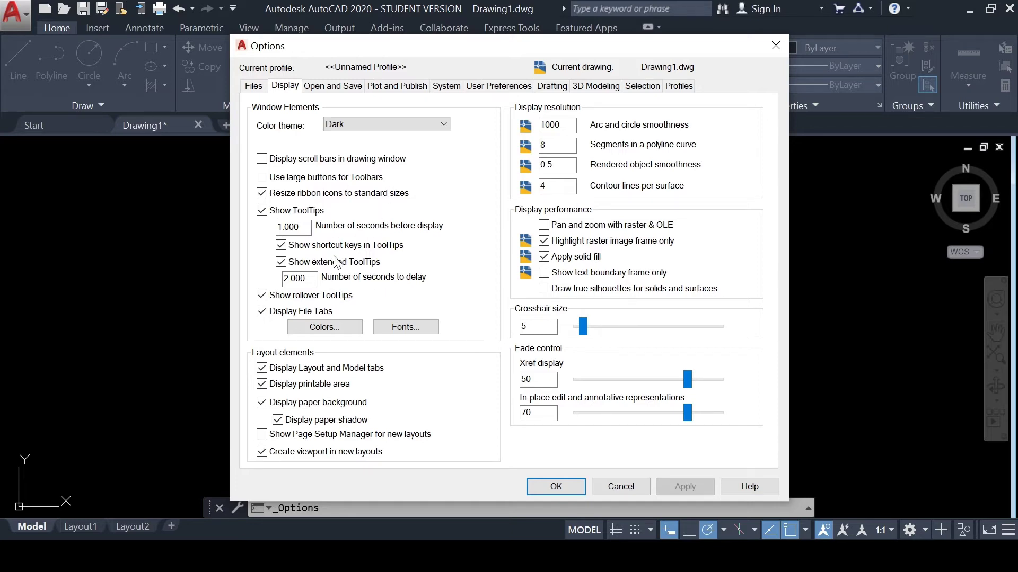
- Change the model space uniform background colour to Cyan
click(325, 327)
click(636, 107)
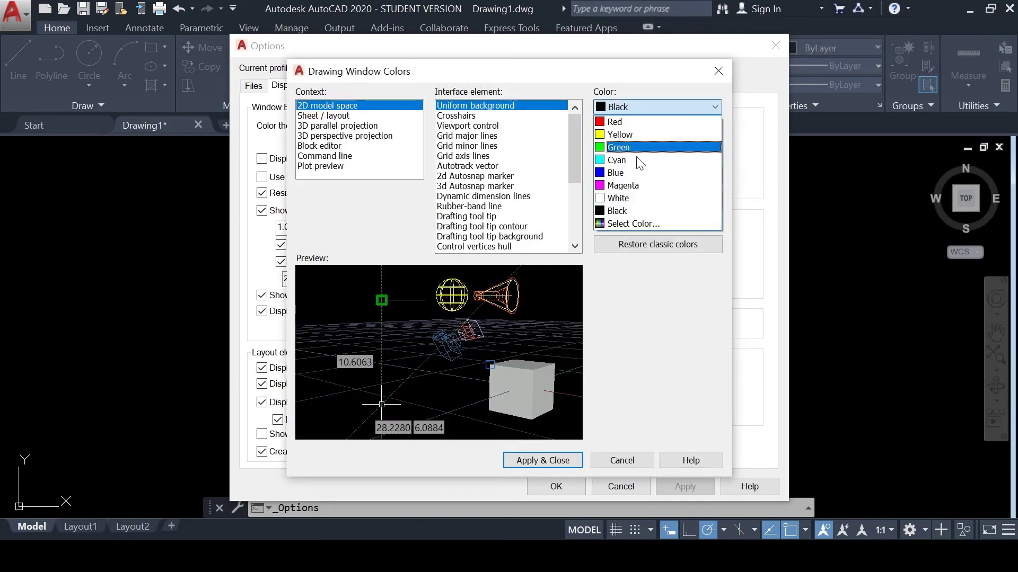
click(636, 161)
click(556, 460)
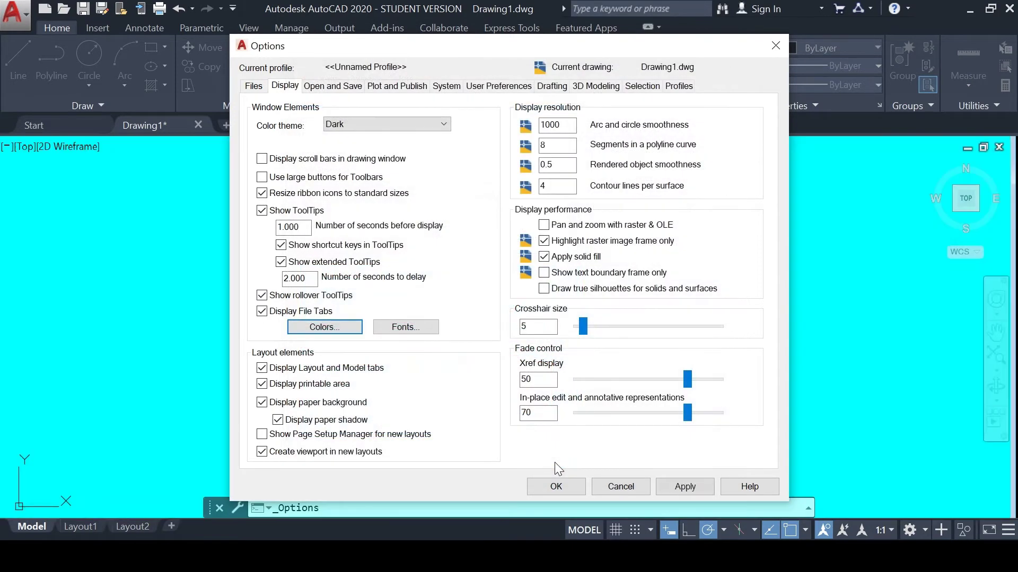
- Change the model space background to Yellow and confirm Options with OK
click(324, 327)
click(621, 108)
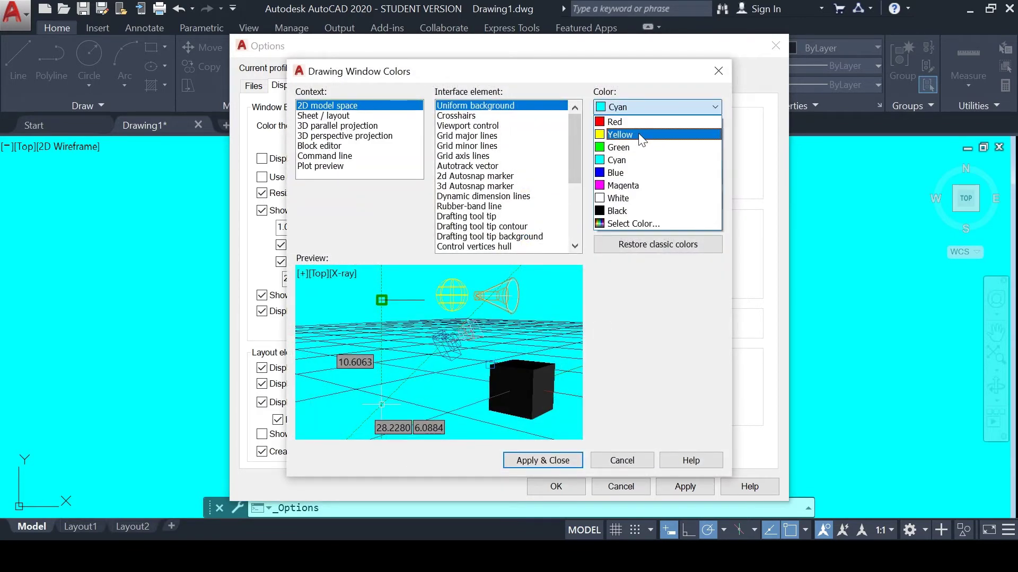
click(635, 135)
click(545, 460)
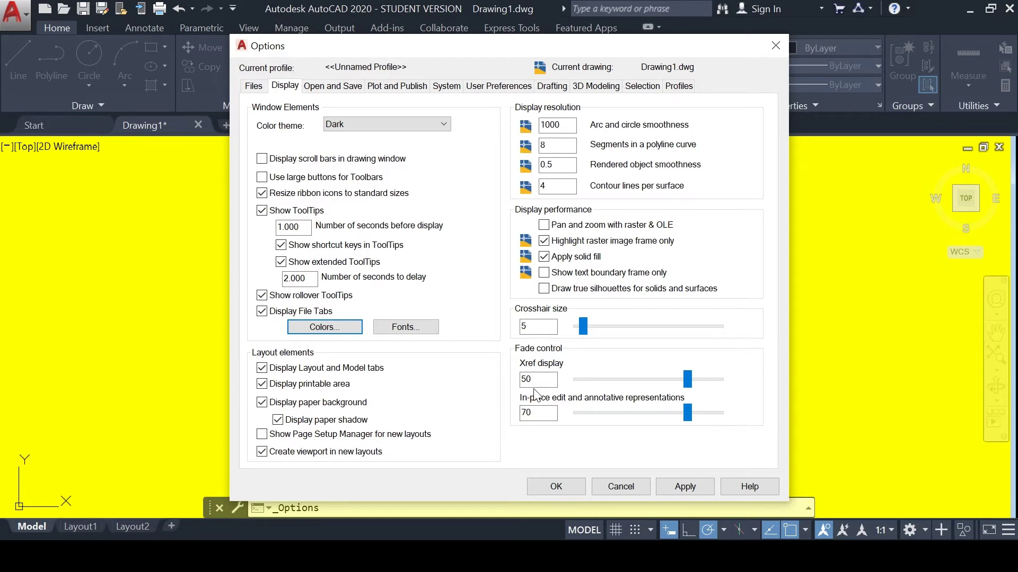
click(555, 486)
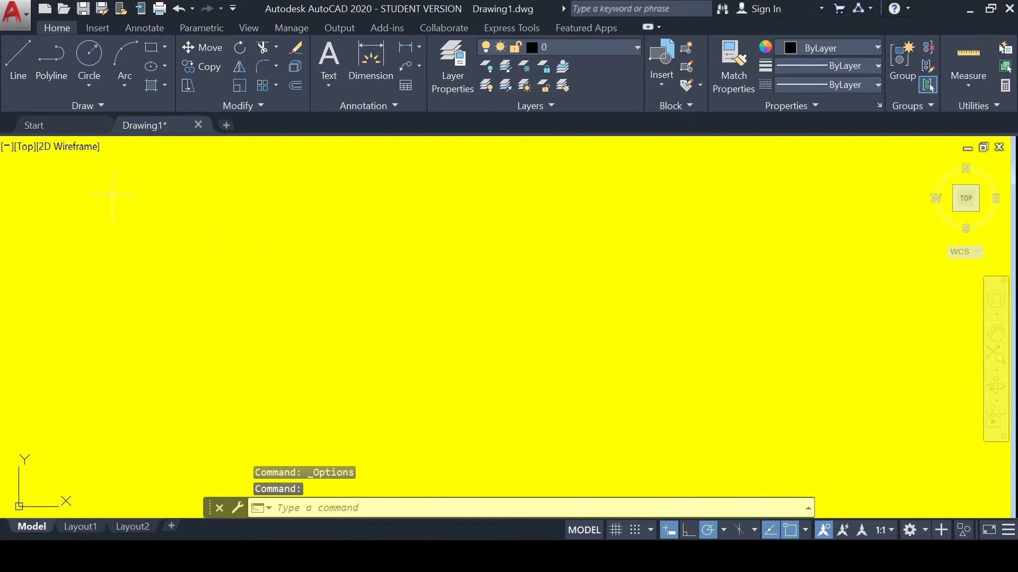
- Cancel any command, restore the Realistic visual style, and switch to the 3D Basics workspace
key(Escape)
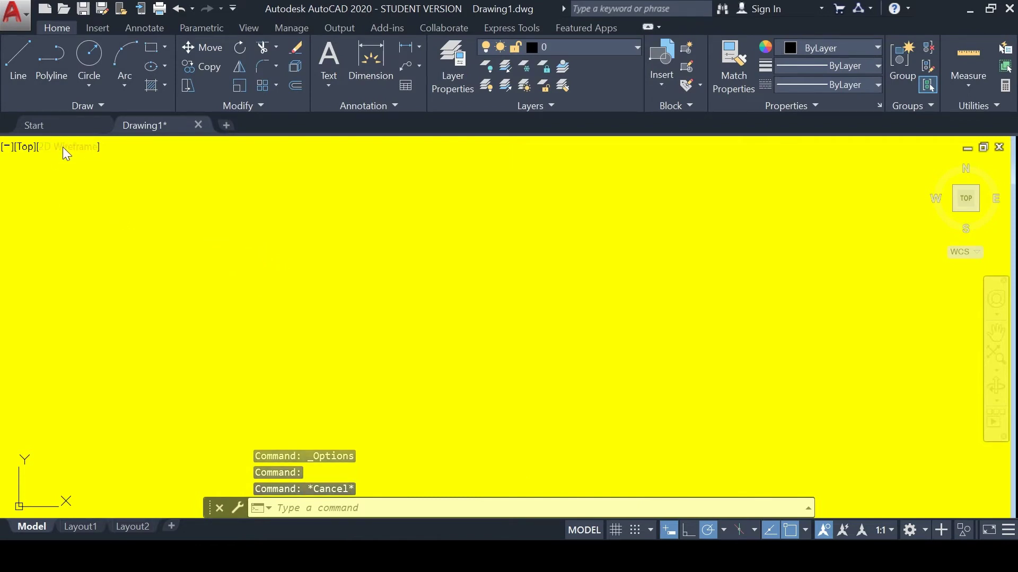
click(63, 148)
click(116, 231)
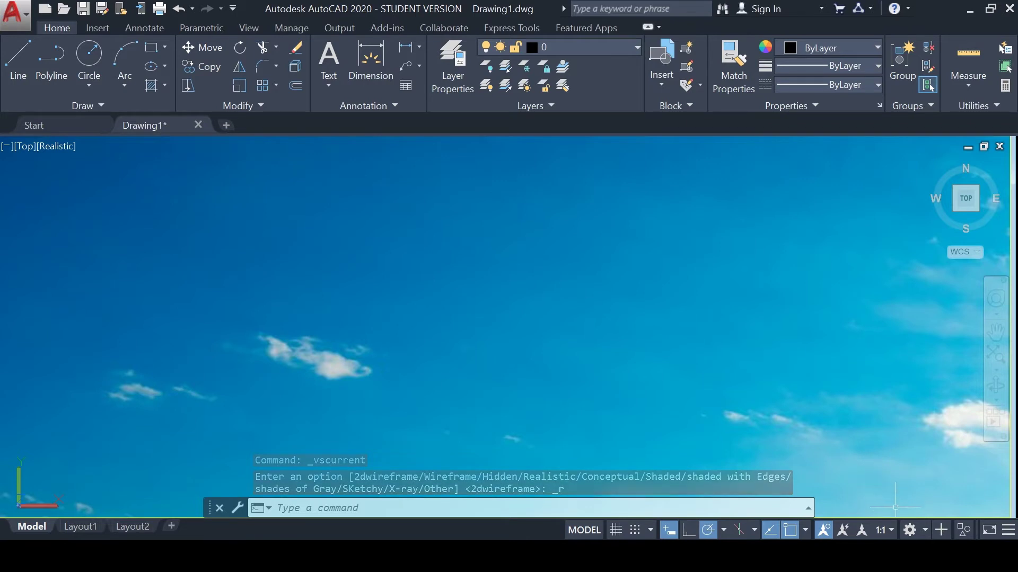
click(910, 530)
click(895, 424)
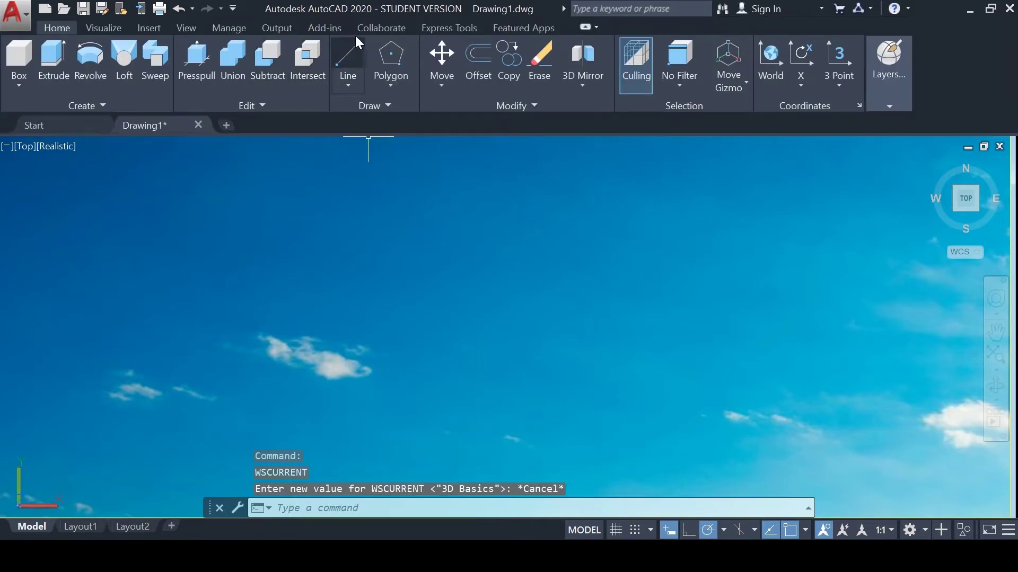
- Turn Sun Status on, turning off default lighting and adjusting exposure settings
click(97, 28)
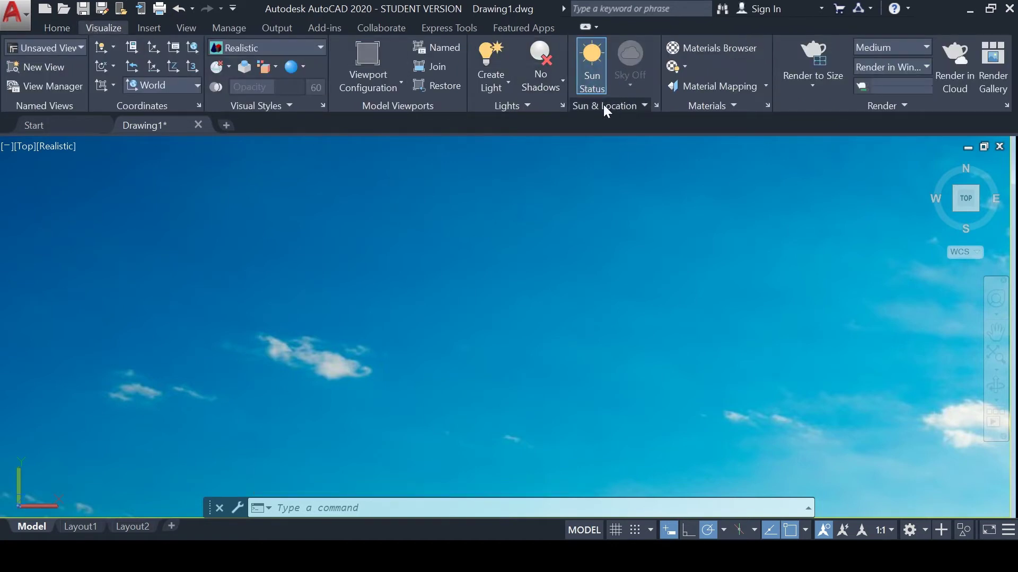
click(588, 65)
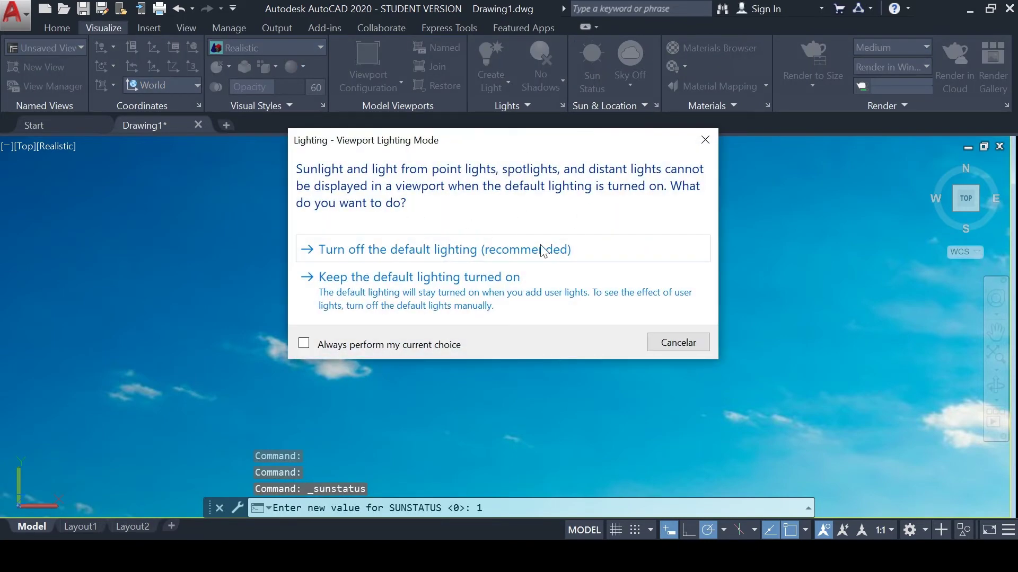
click(462, 258)
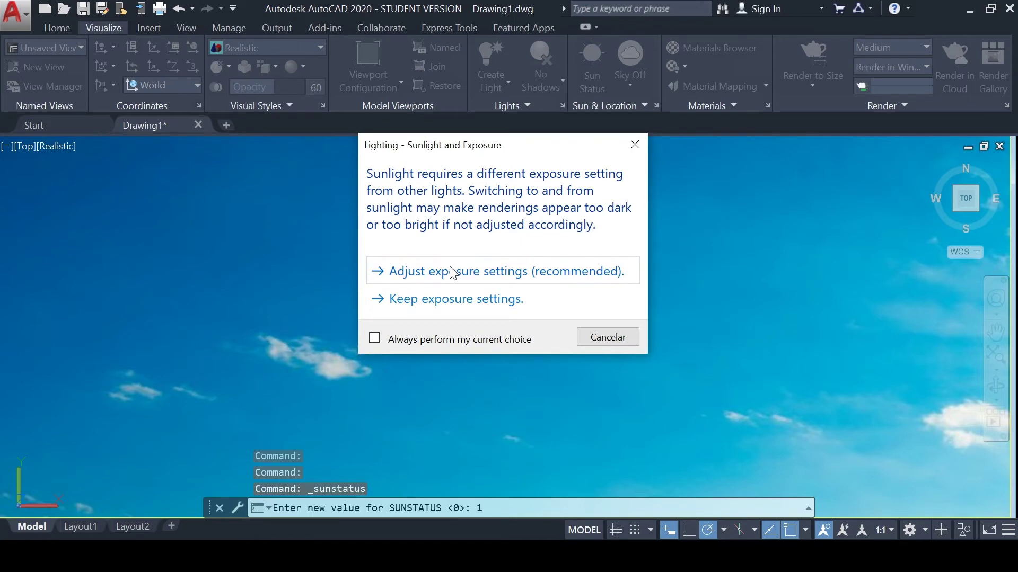
click(450, 270)
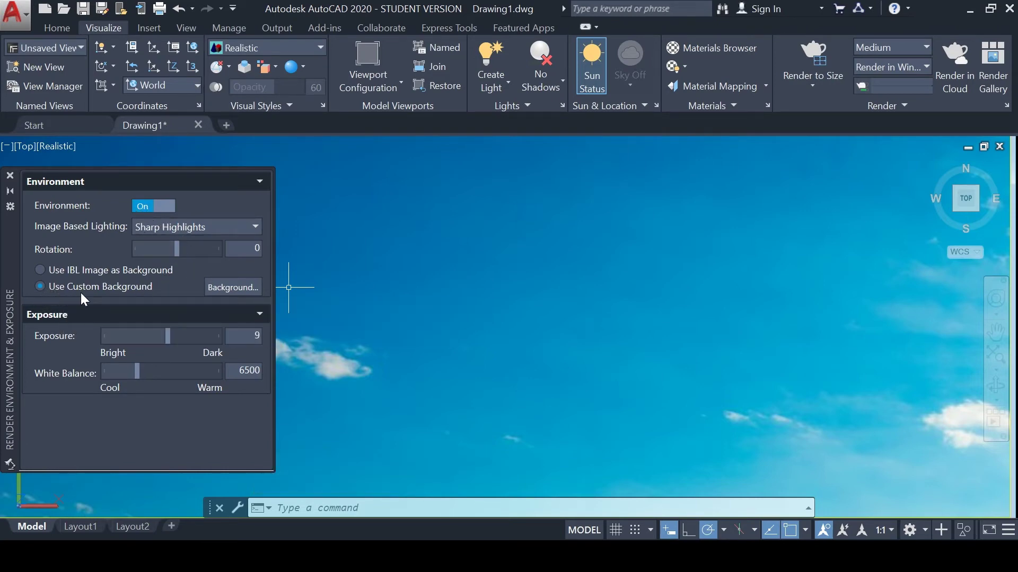
- Keep the background type as Image and stretch the sky image to fill the background
click(221, 292)
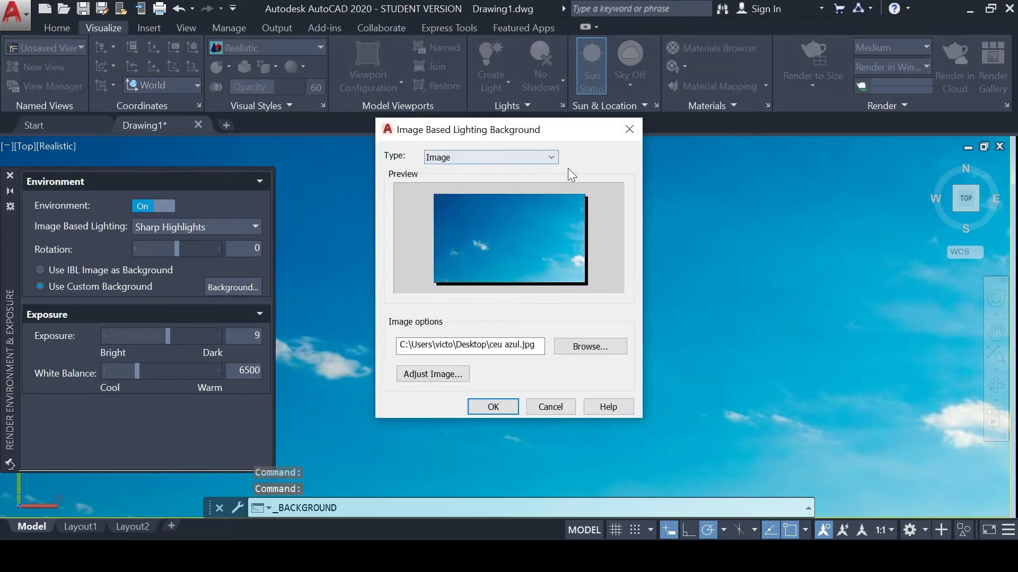
click(515, 157)
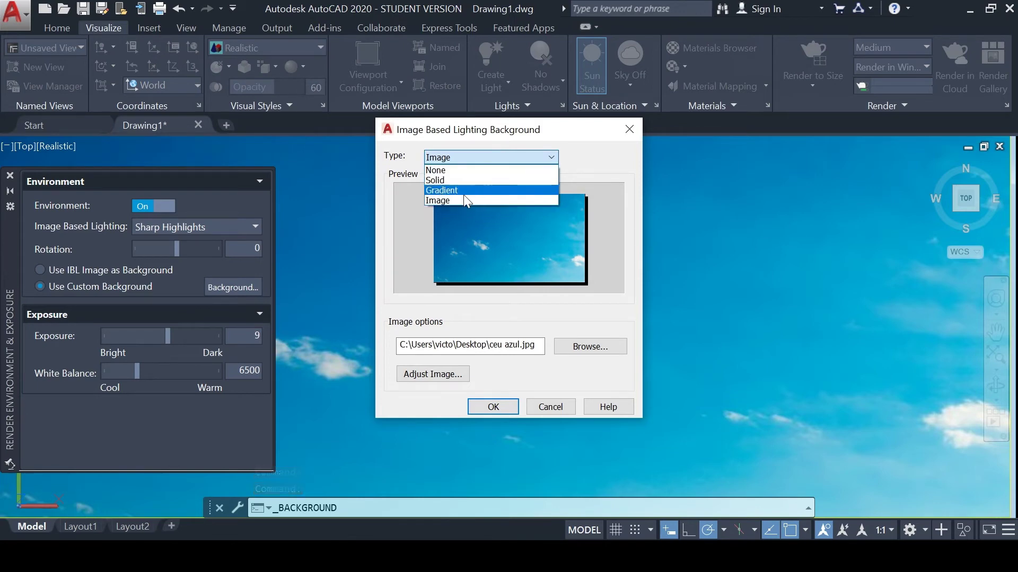
click(551, 201)
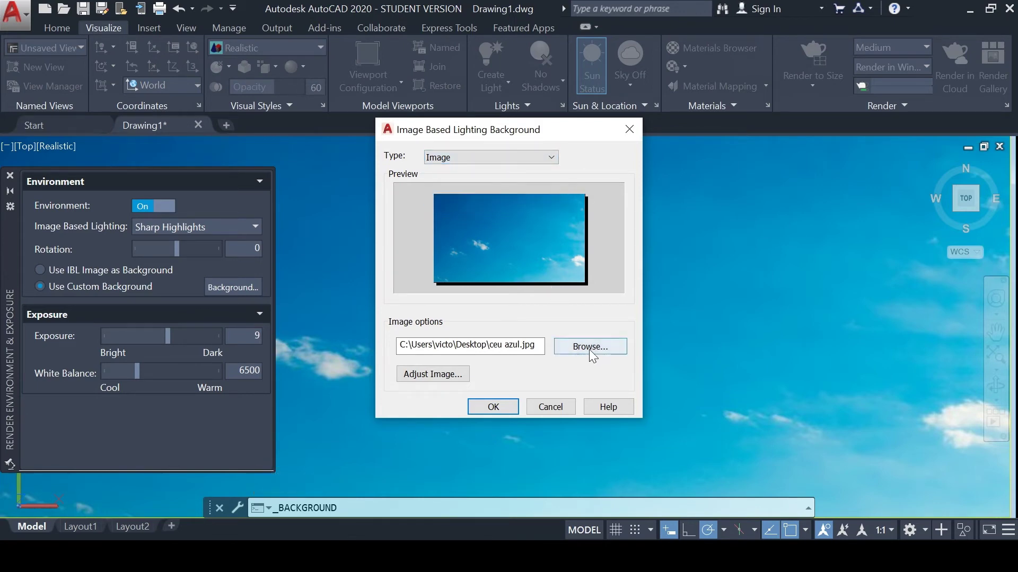
mouse_move(589, 347)
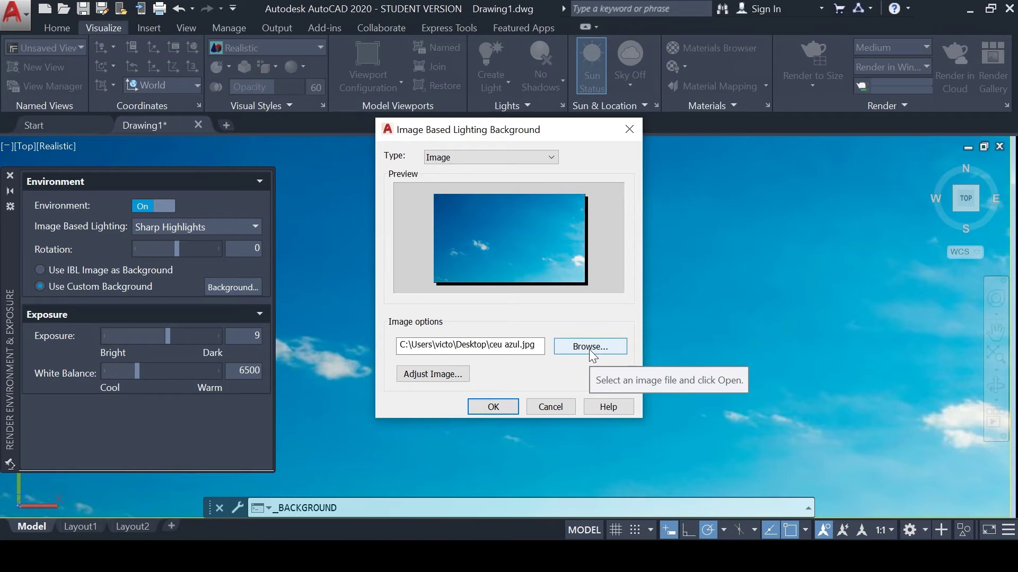
click(425, 376)
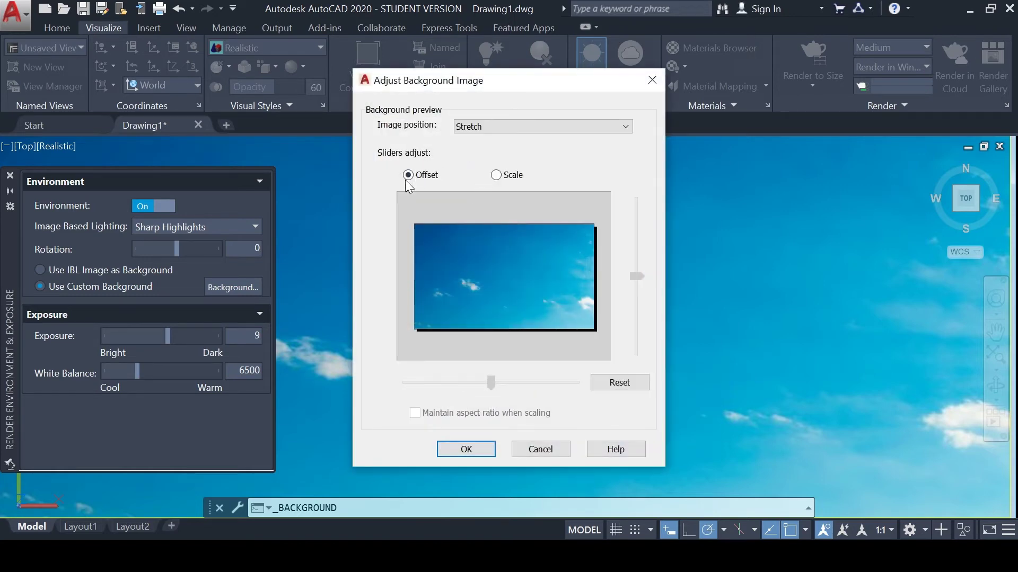
click(503, 128)
click(470, 151)
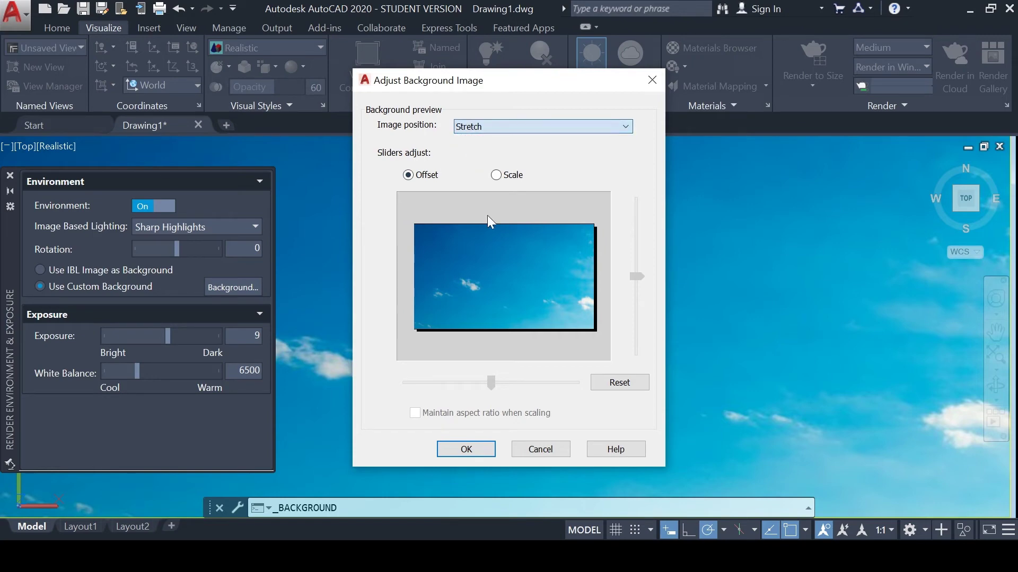
click(475, 449)
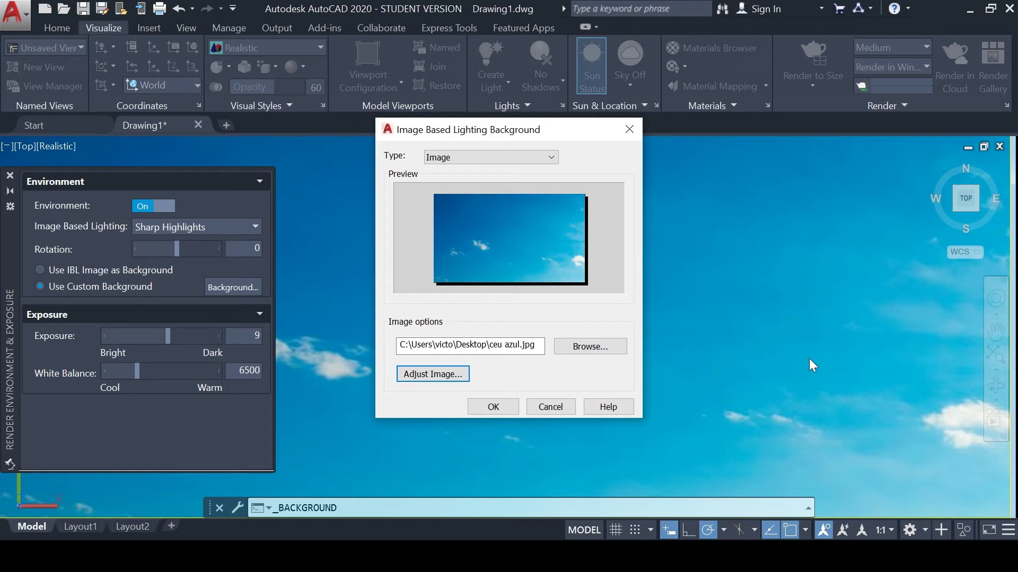
- Change the background type to Gradient and apply the grey gradient
click(551, 157)
click(456, 192)
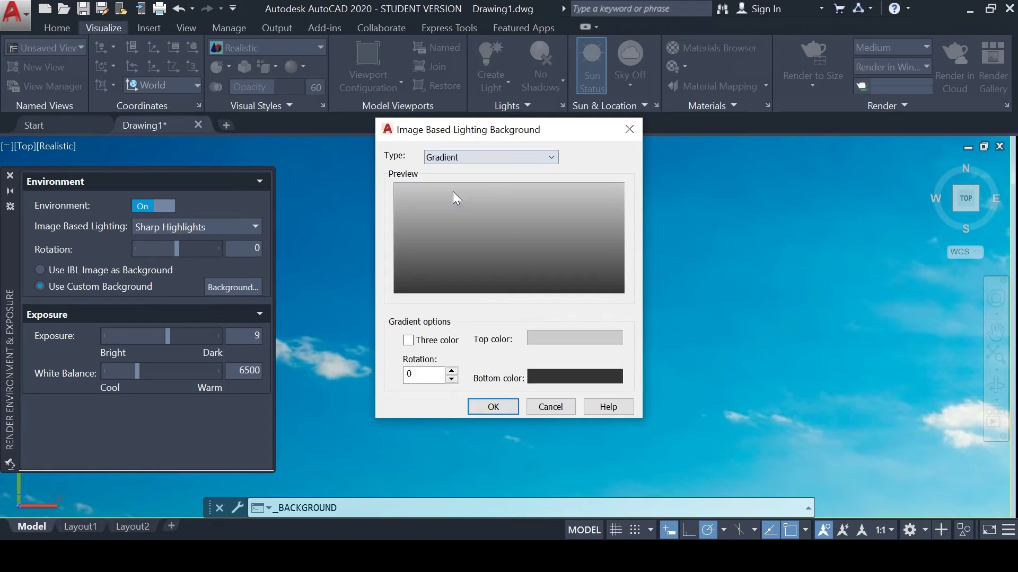
click(493, 407)
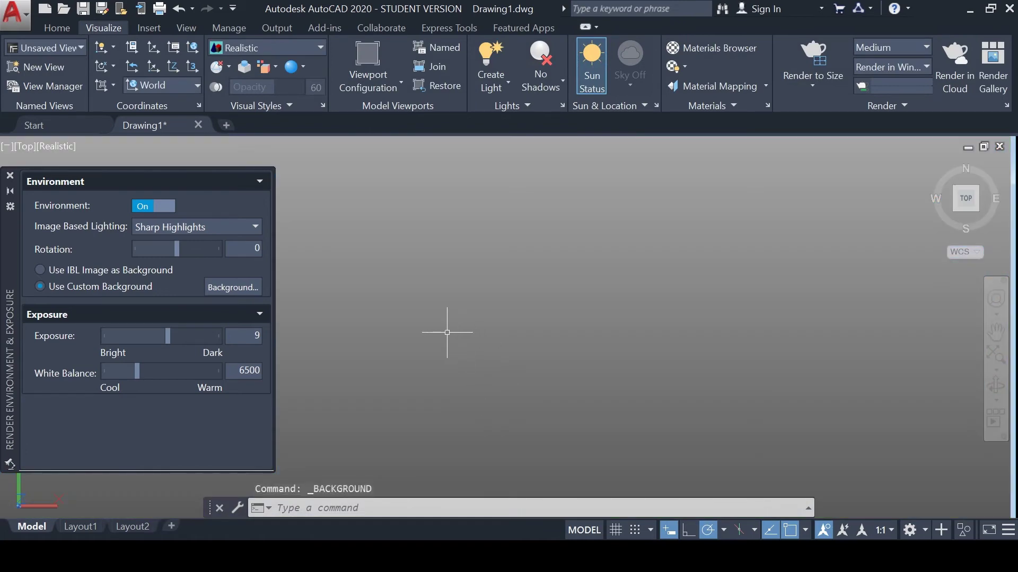
- Reopen the background settings, cancel without changes, and close the Render Environment & Exposure palette
click(223, 289)
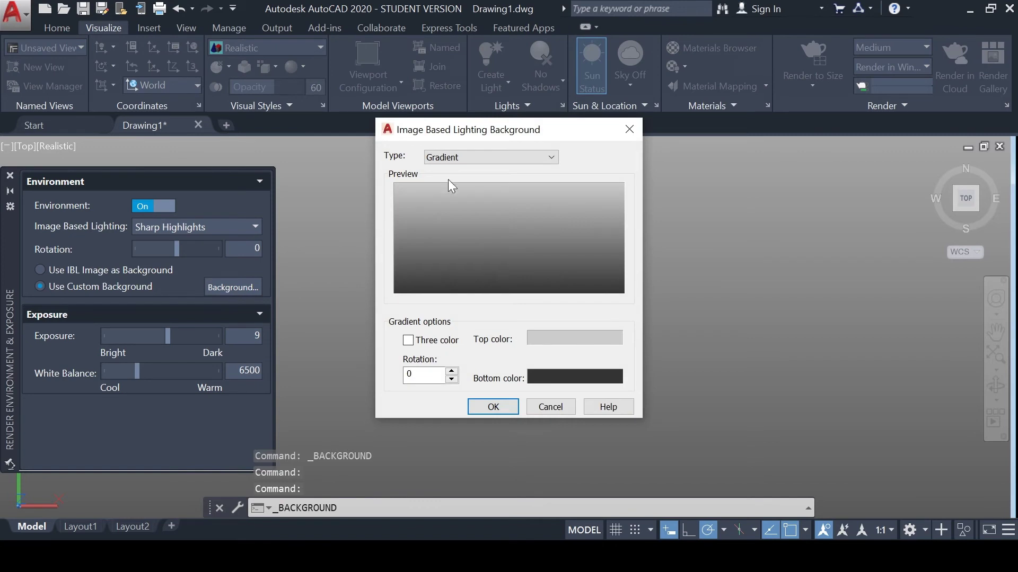
click(444, 157)
click(444, 200)
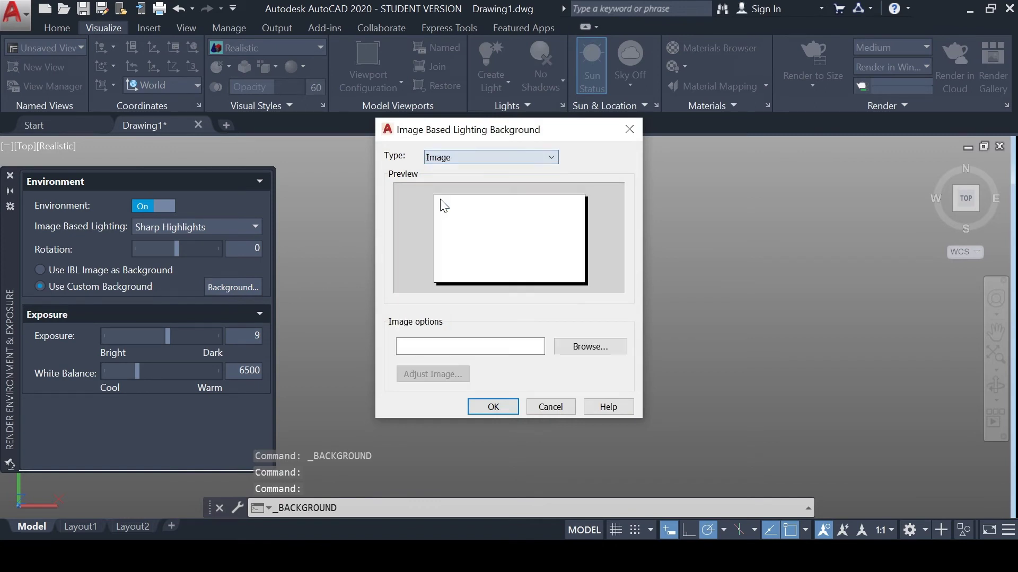
click(550, 407)
click(9, 176)
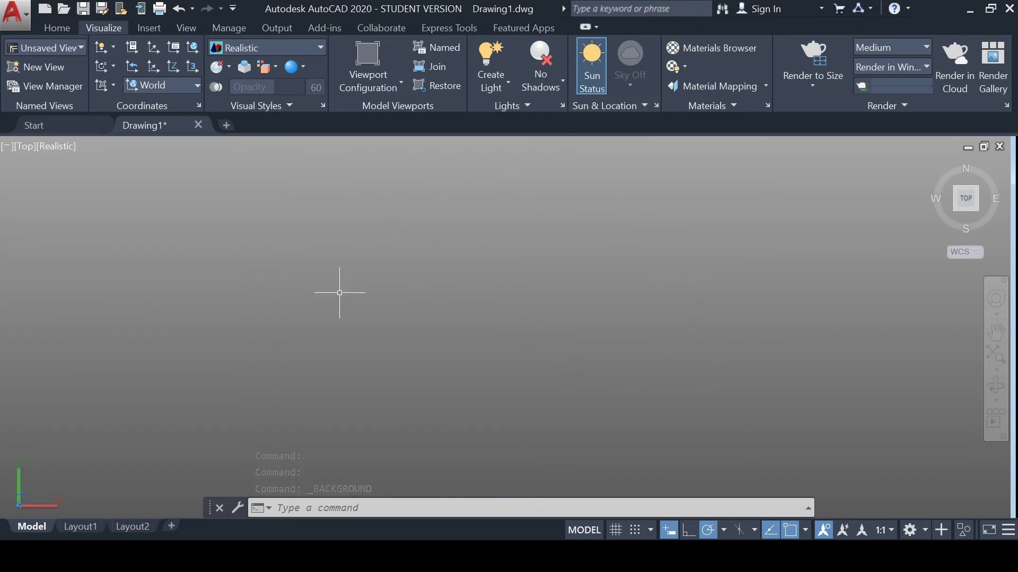
click(56, 147)
- Switch to 2D Wireframe to see the yellow background, then open and close Options unchanged
click(69, 181)
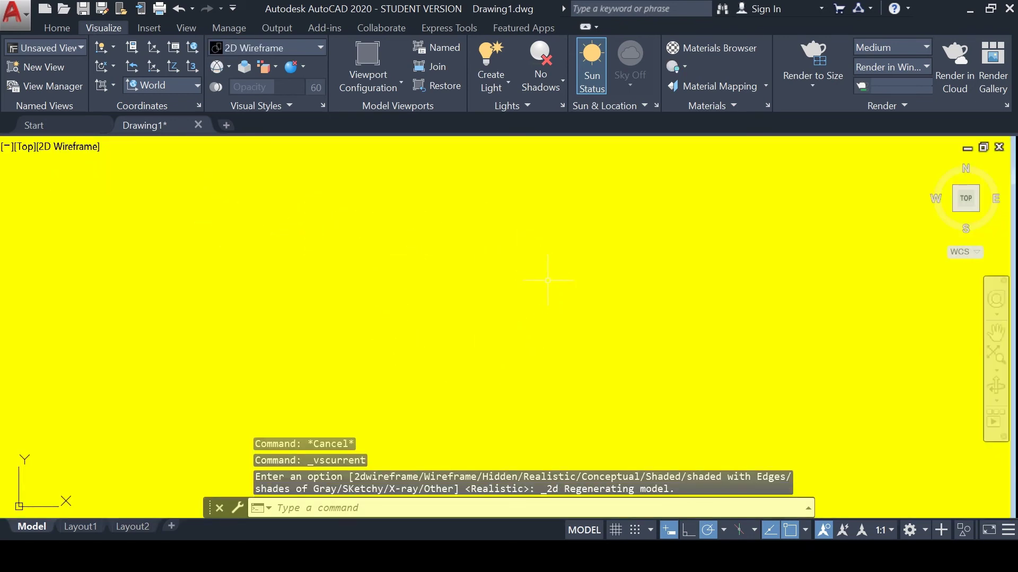
click(15, 11)
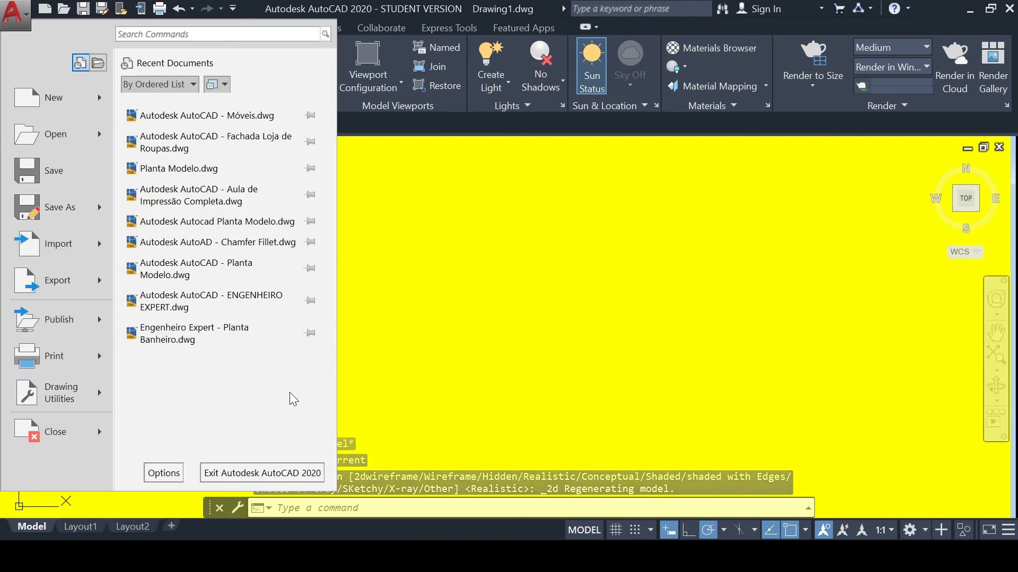
click(163, 474)
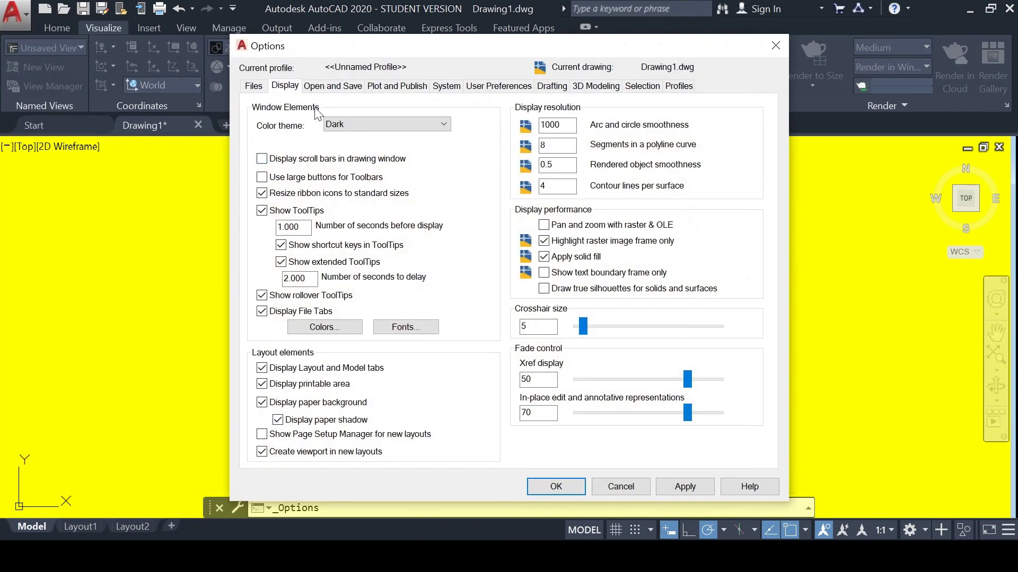
click(609, 486)
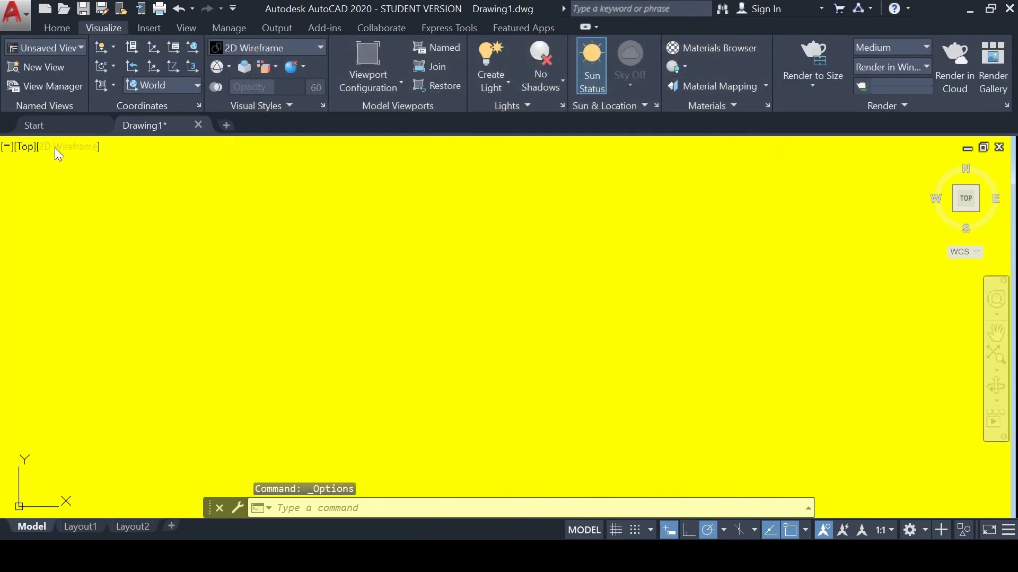
- Cycle the viewport through the Conceptual, Hidden, and finally Realistic visual styles
click(74, 147)
click(95, 197)
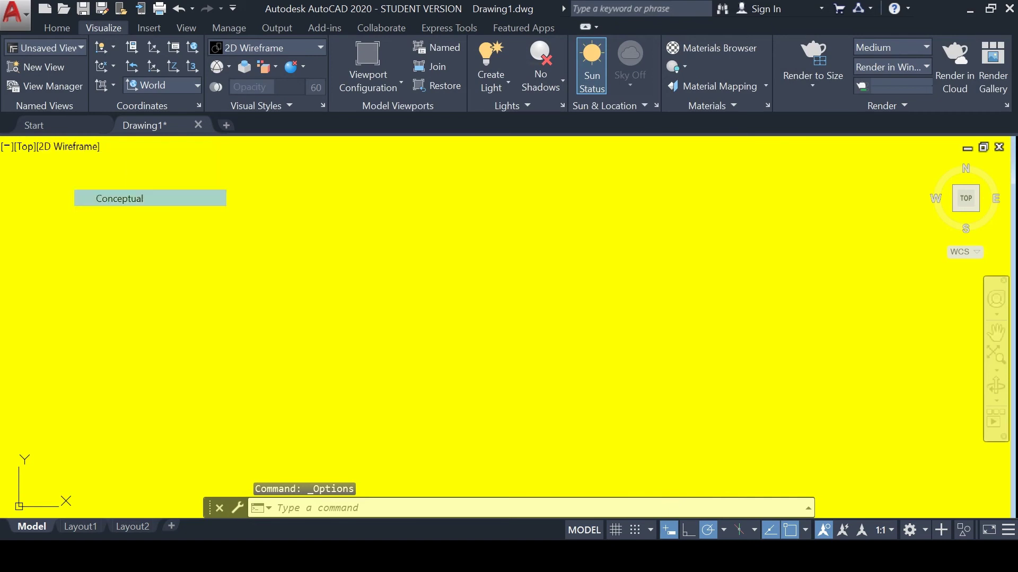
click(73, 151)
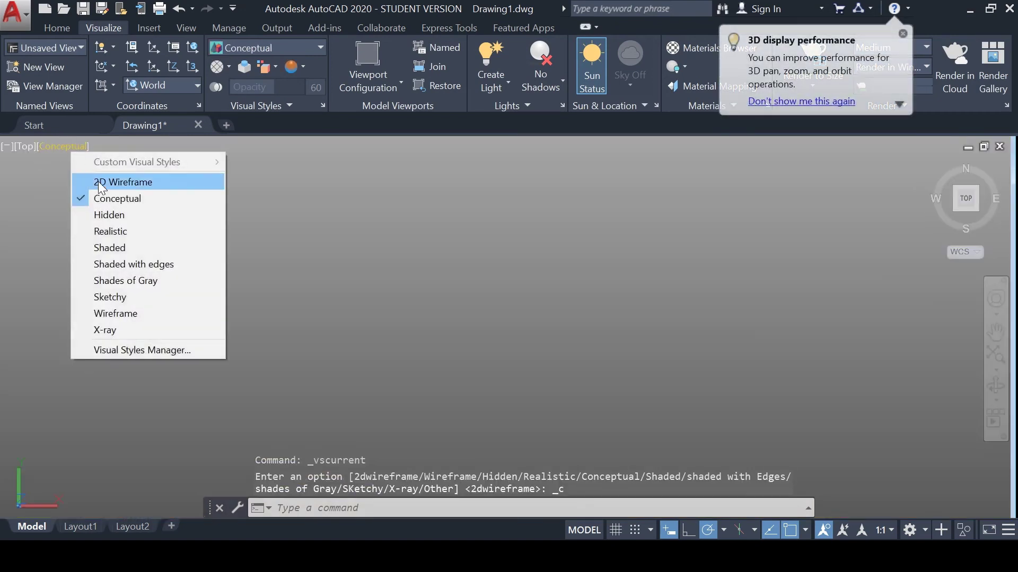
click(87, 215)
click(56, 150)
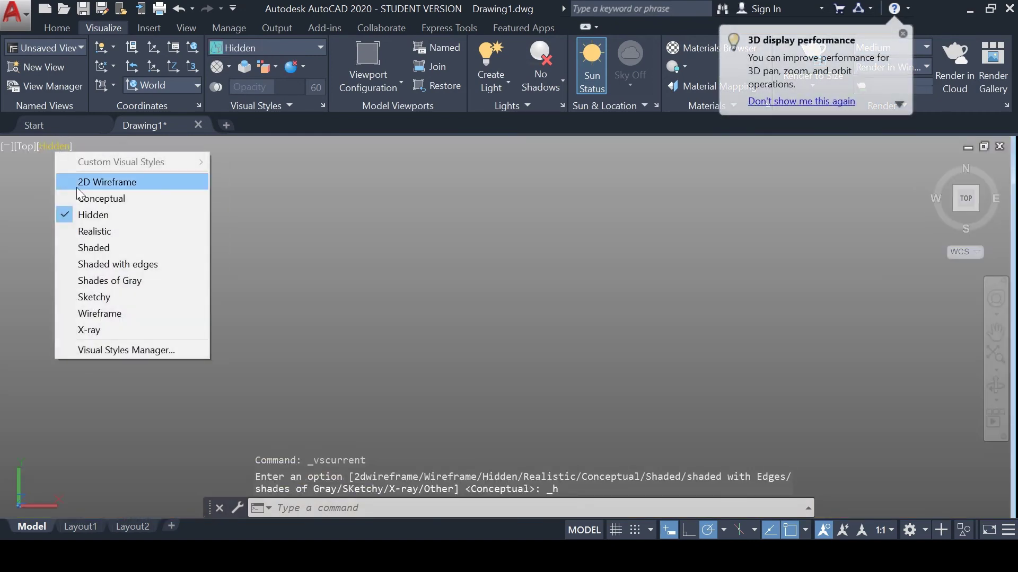
click(86, 230)
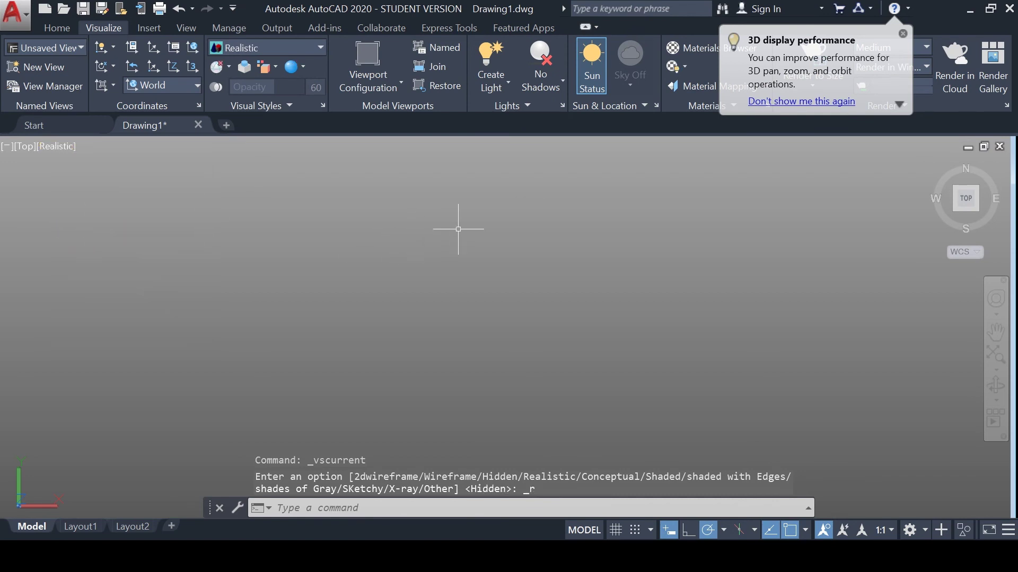